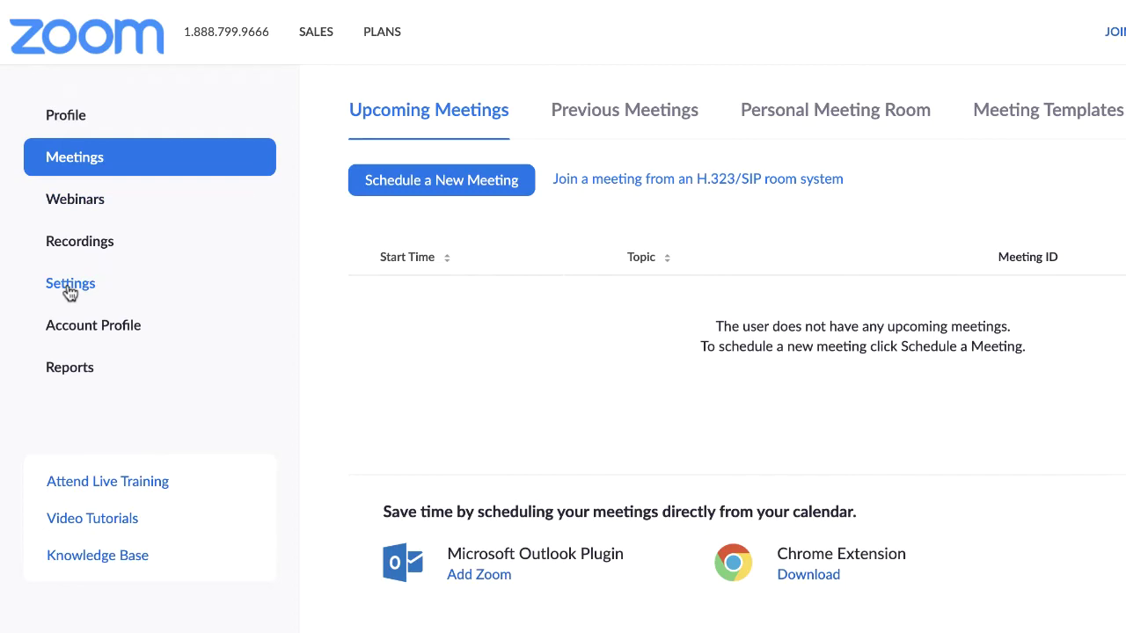
Step: Open the account's meeting settings and examine the host and participant video, audio type, join before host and Personal Meeting ID options
{"action": "left_click", "coordinate": [69, 293]}
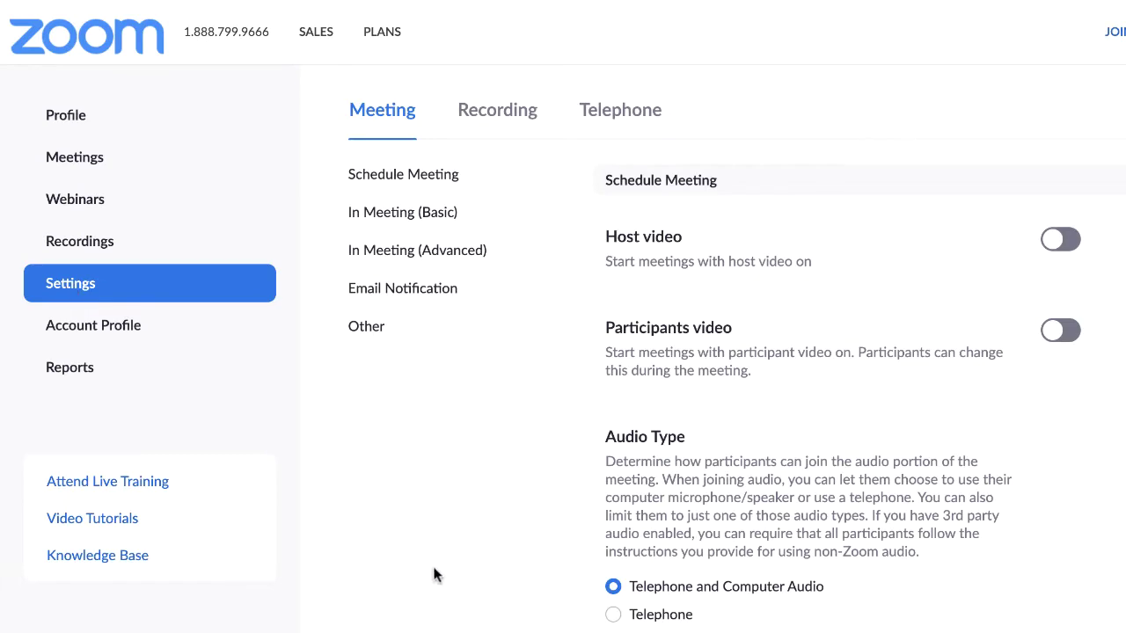
{"action": "scroll", "coordinate": [433, 568], "scroll_direction": "down", "scroll_amount": 3}
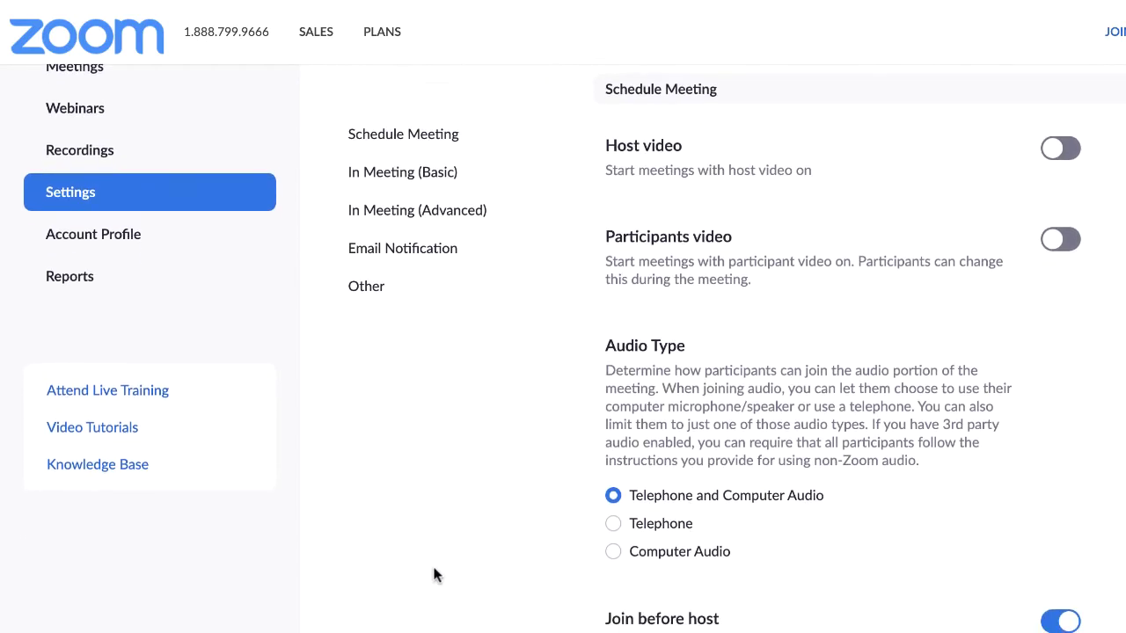
{"action": "scroll", "coordinate": [434, 574], "scroll_direction": "down", "scroll_amount": 3}
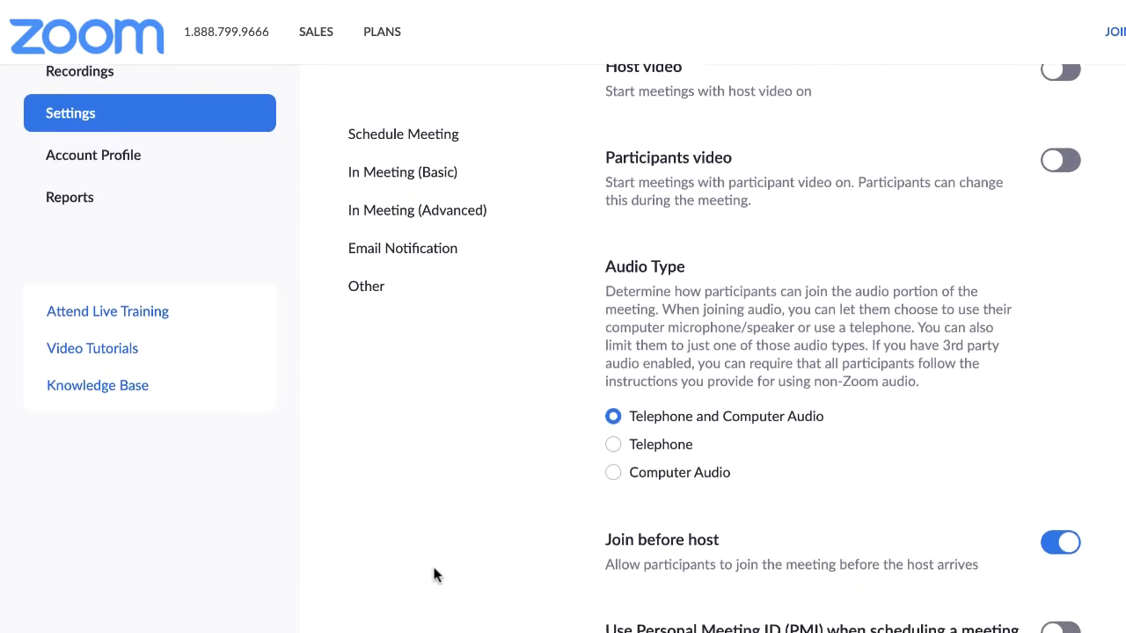
{"action": "scroll", "coordinate": [433, 574], "scroll_direction": "down", "scroll_amount": 4}
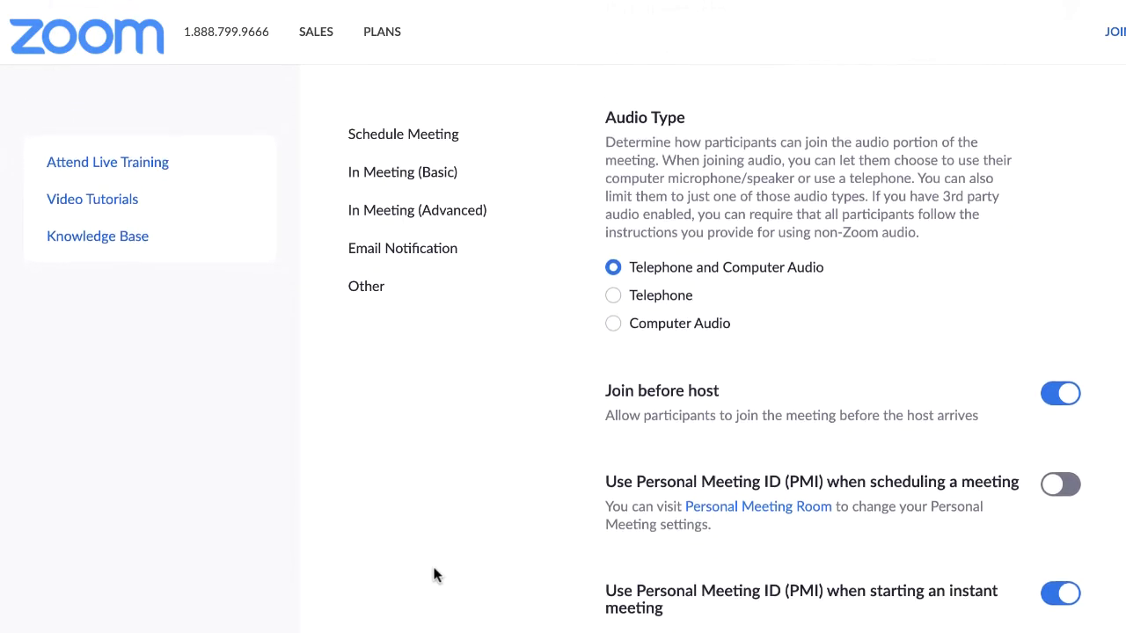
{"action": "scroll", "coordinate": [434, 574], "scroll_direction": "down", "scroll_amount": 3}
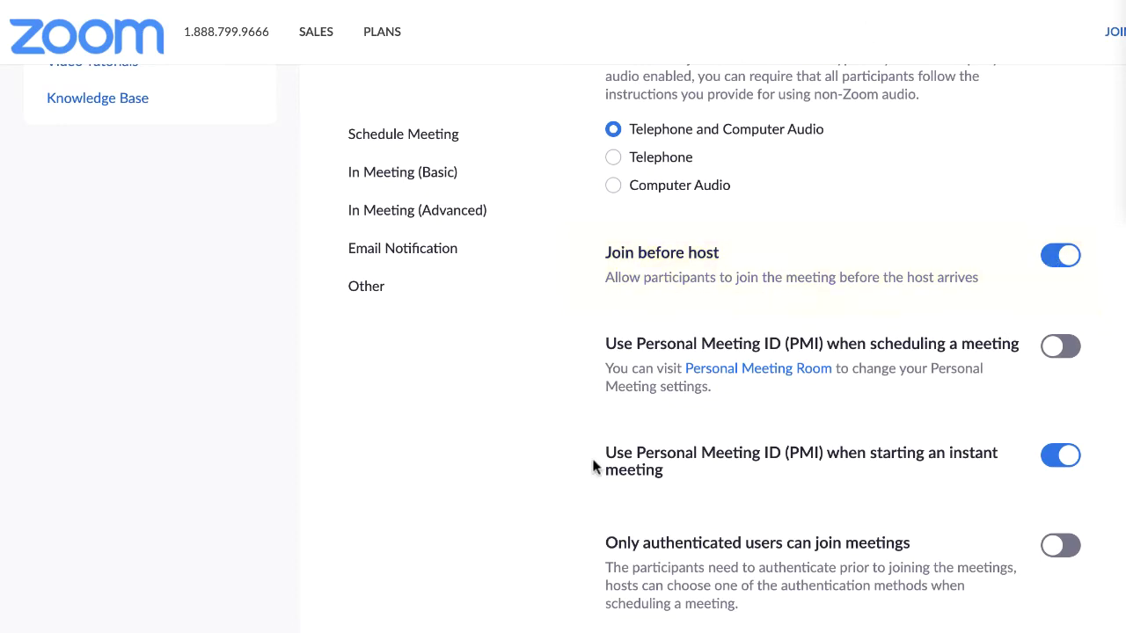
{"action": "scroll", "coordinate": [556, 563], "scroll_direction": "down", "scroll_amount": 1}
{"action": "scroll", "coordinate": [556, 563], "scroll_direction": "down", "scroll_amount": 2}
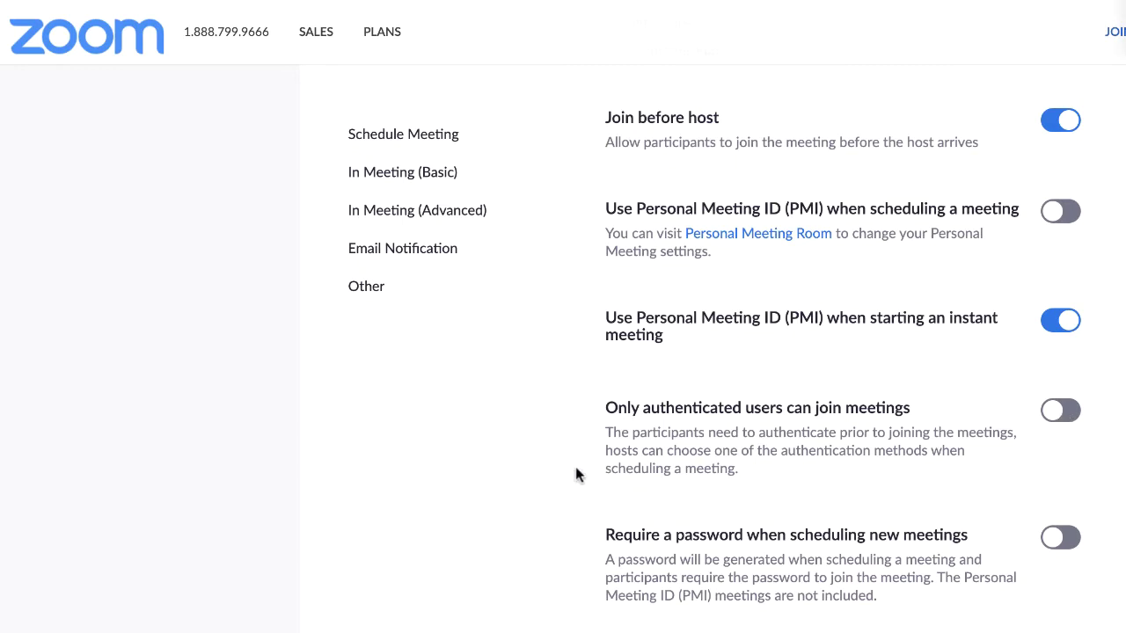
Step: Review the remaining Schedule Meeting settings: authenticated users, meeting password requirements, mute participants upon entry and upcoming meeting reminder
{"action": "scroll", "coordinate": [792, 352], "scroll_direction": "down", "scroll_amount": 2}
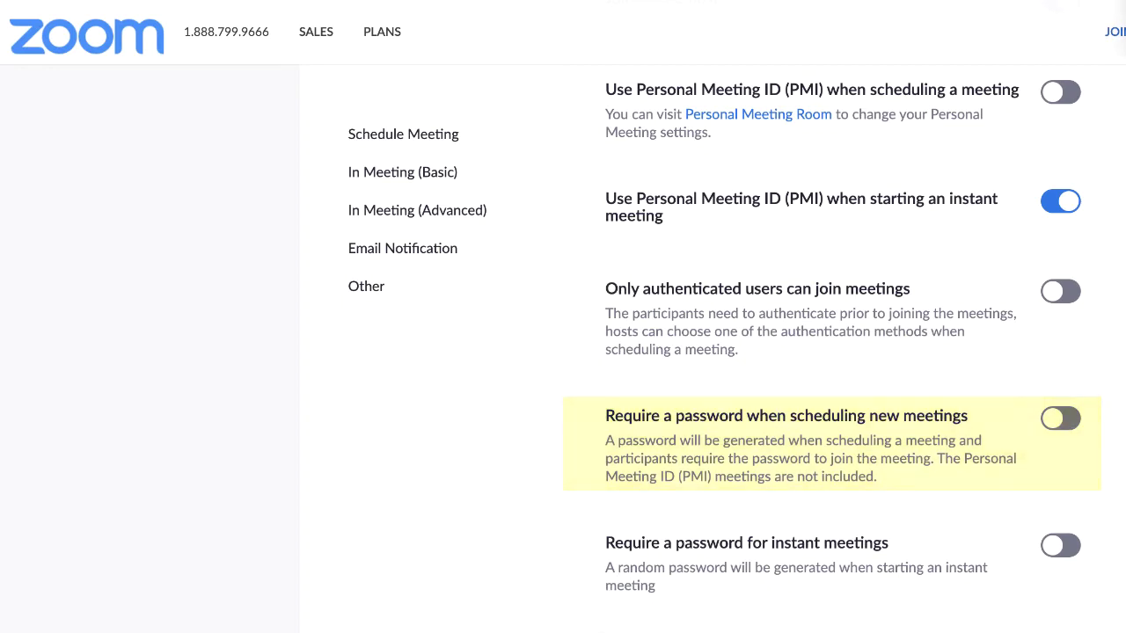
{"action": "scroll", "coordinate": [612, 598], "scroll_direction": "down", "scroll_amount": 1}
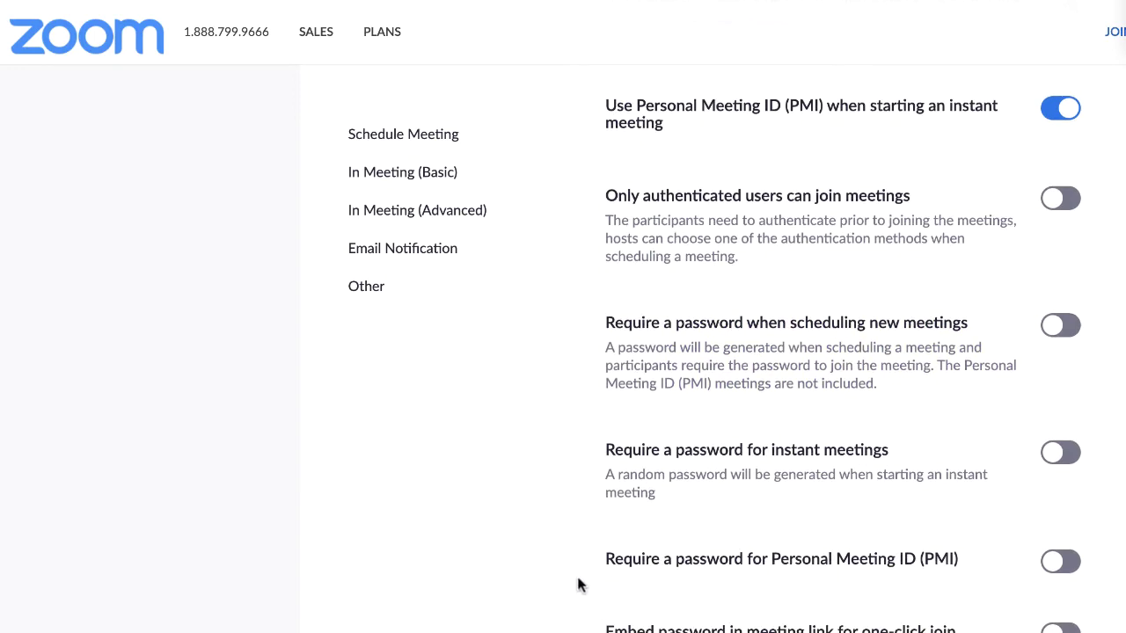
{"action": "scroll", "coordinate": [843, 350], "scroll_direction": "down", "scroll_amount": 2}
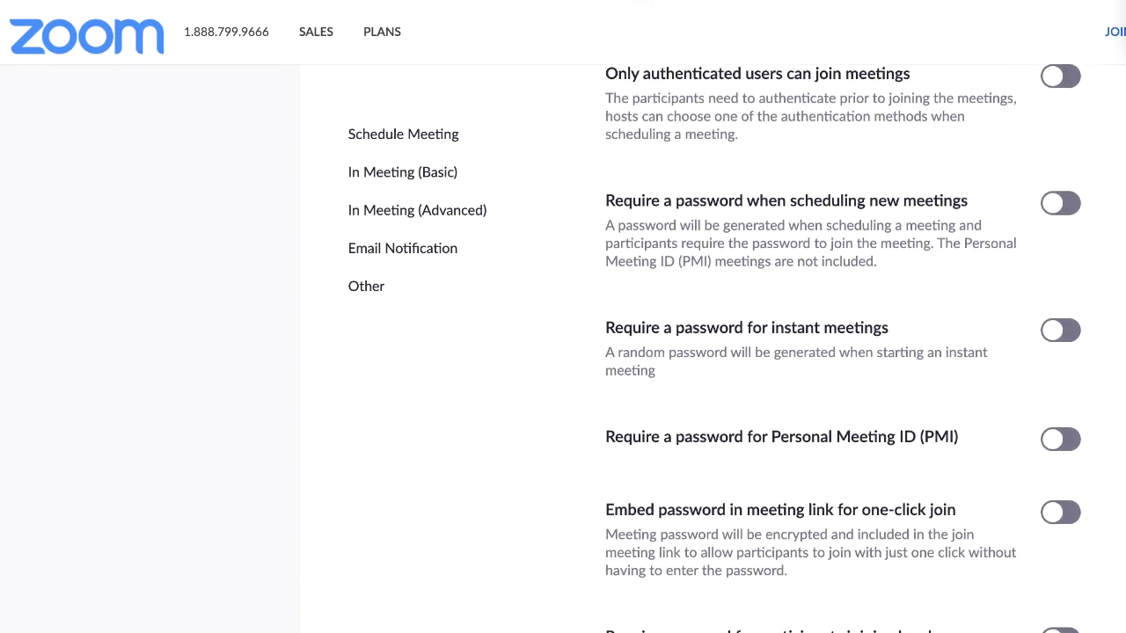
{"action": "scroll", "coordinate": [843, 348], "scroll_direction": "down", "scroll_amount": 2}
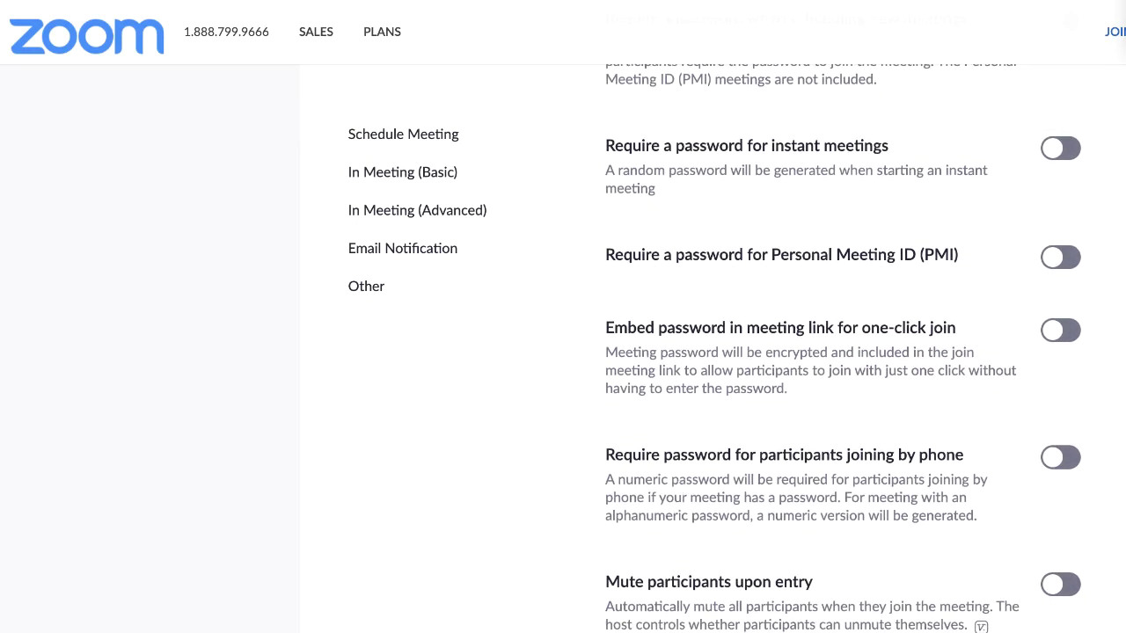
{"action": "scroll", "coordinate": [560, 574], "scroll_direction": "down", "scroll_amount": 2}
{"action": "scroll", "coordinate": [765, 498], "scroll_direction": "down", "scroll_amount": 2}
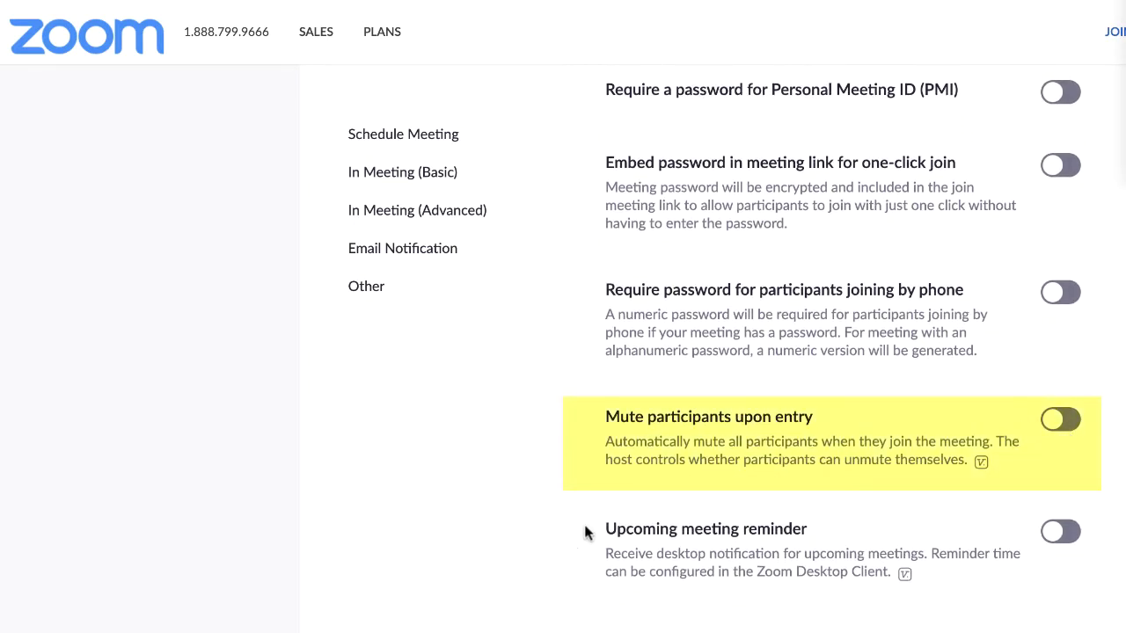
{"action": "scroll", "coordinate": [532, 560], "scroll_direction": "down", "scroll_amount": 4}
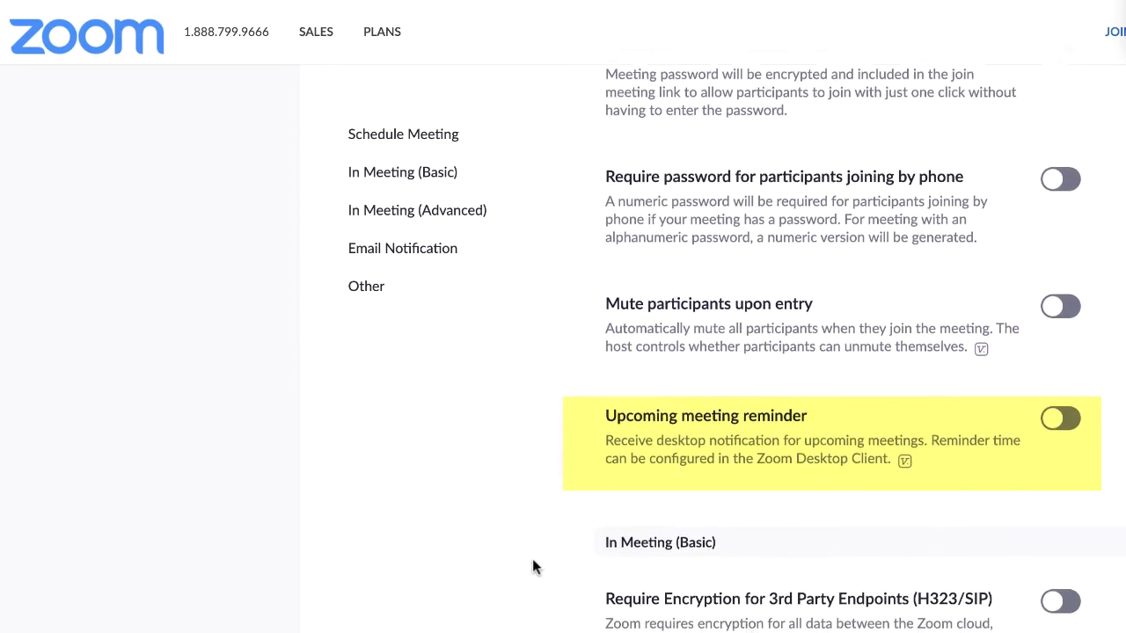
Step: Review the In Meeting (Basic) settings for third-party encryption, chat, join and leave sounds, file transfer, feedback, co-host and polling
{"action": "scroll", "coordinate": [533, 560], "scroll_direction": "down", "scroll_amount": 4}
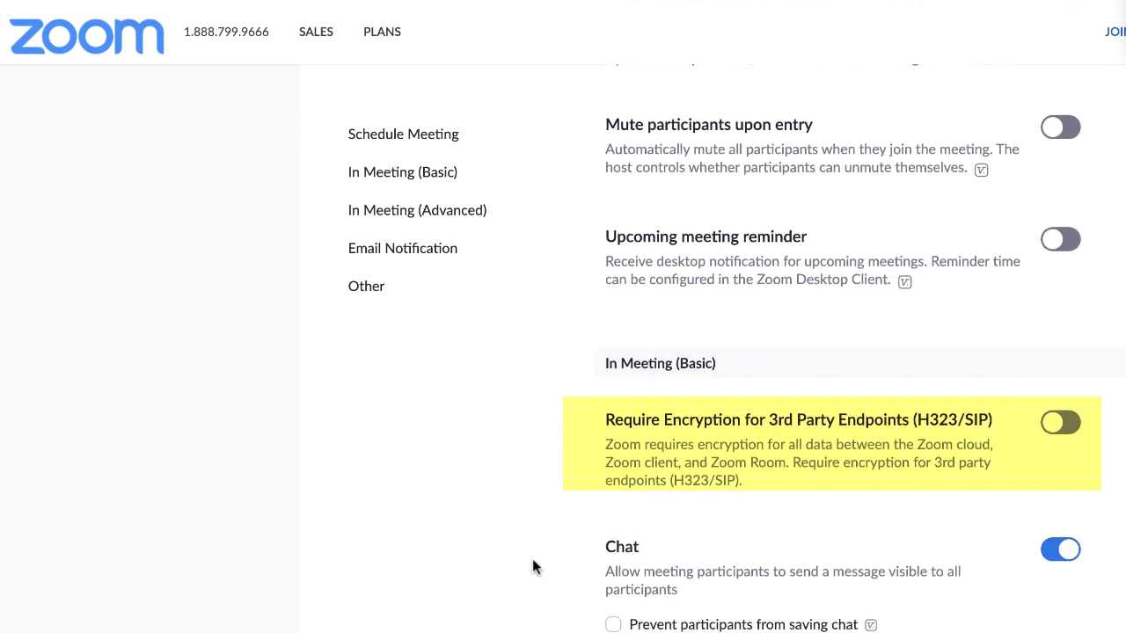
{"action": "scroll", "coordinate": [532, 559], "scroll_direction": "down", "scroll_amount": 4}
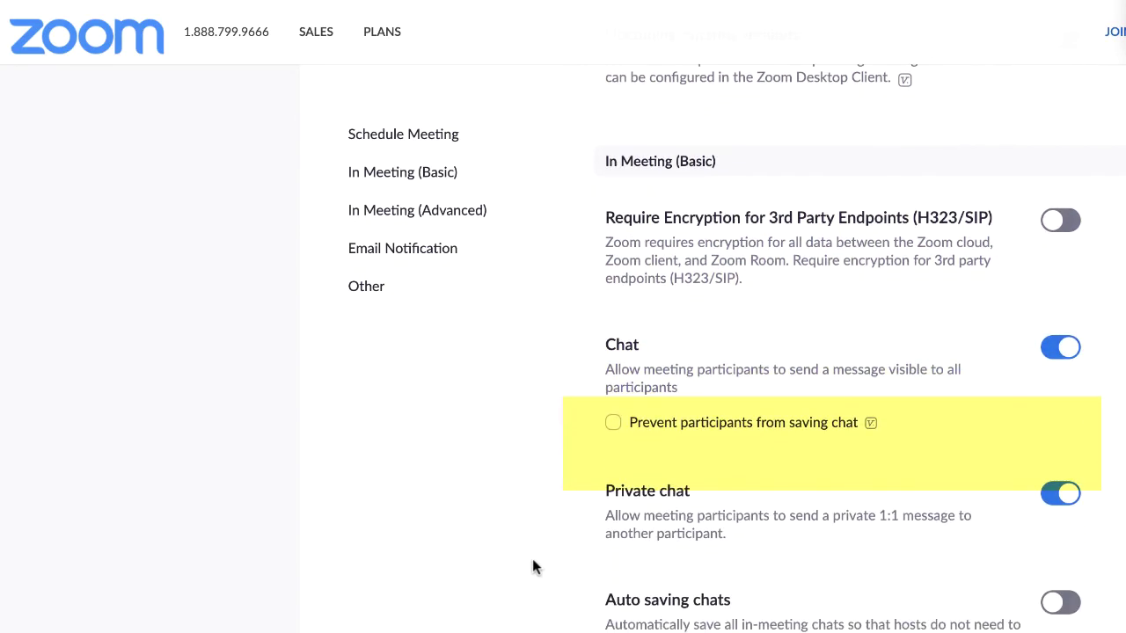
{"action": "scroll", "coordinate": [532, 560], "scroll_direction": "down", "scroll_amount": 4}
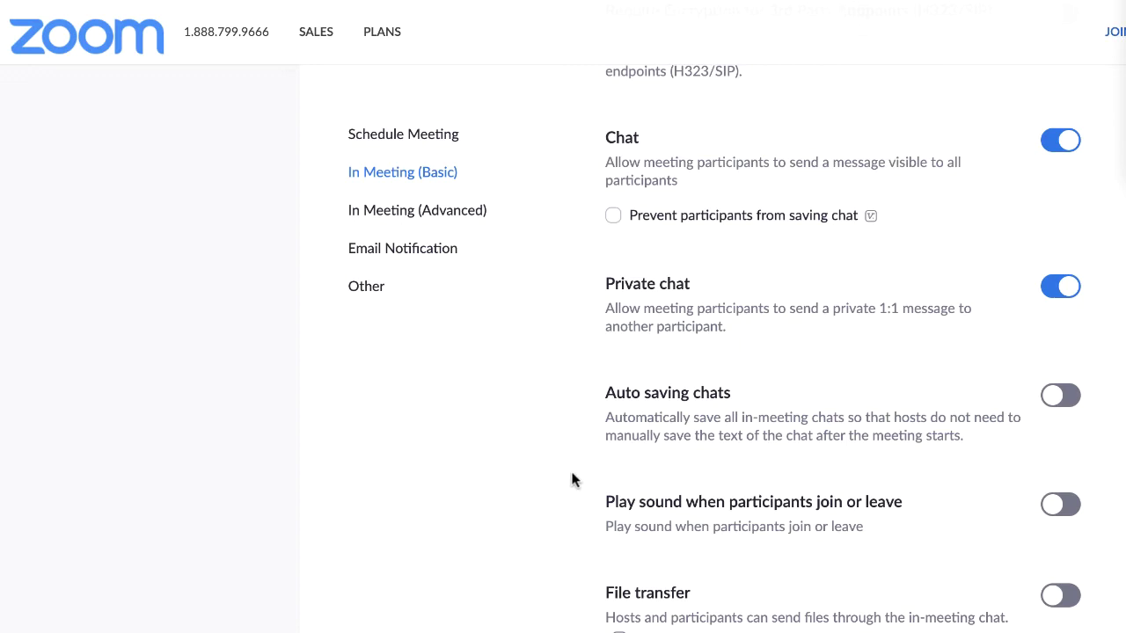
{"action": "scroll", "coordinate": [558, 605], "scroll_direction": "down", "scroll_amount": 1}
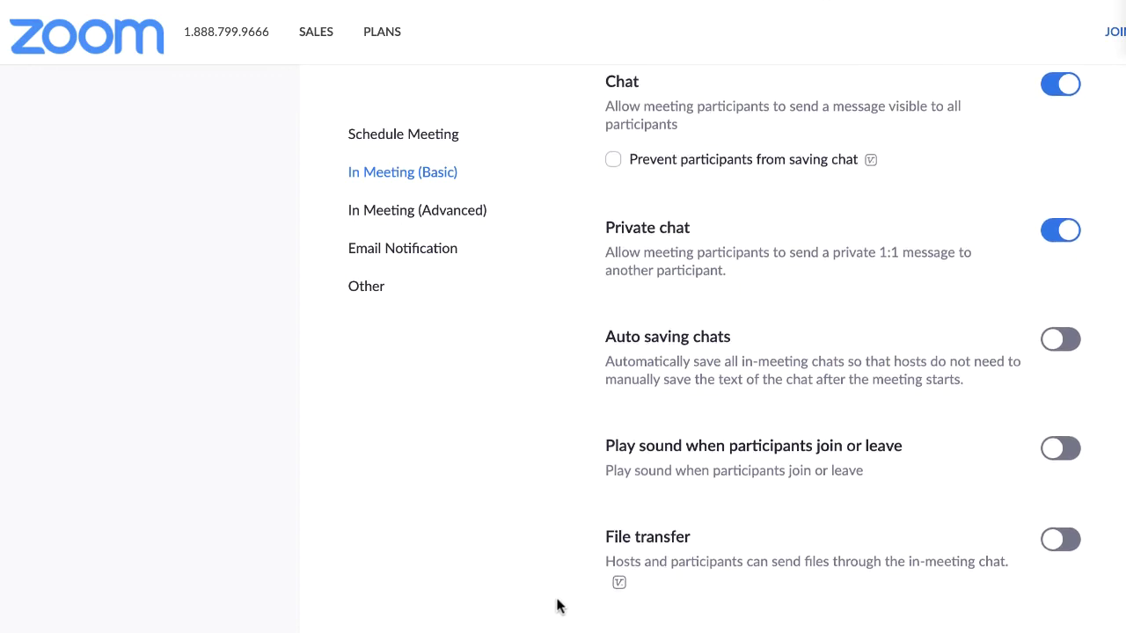
{"action": "scroll", "coordinate": [558, 605], "scroll_direction": "down", "scroll_amount": 4}
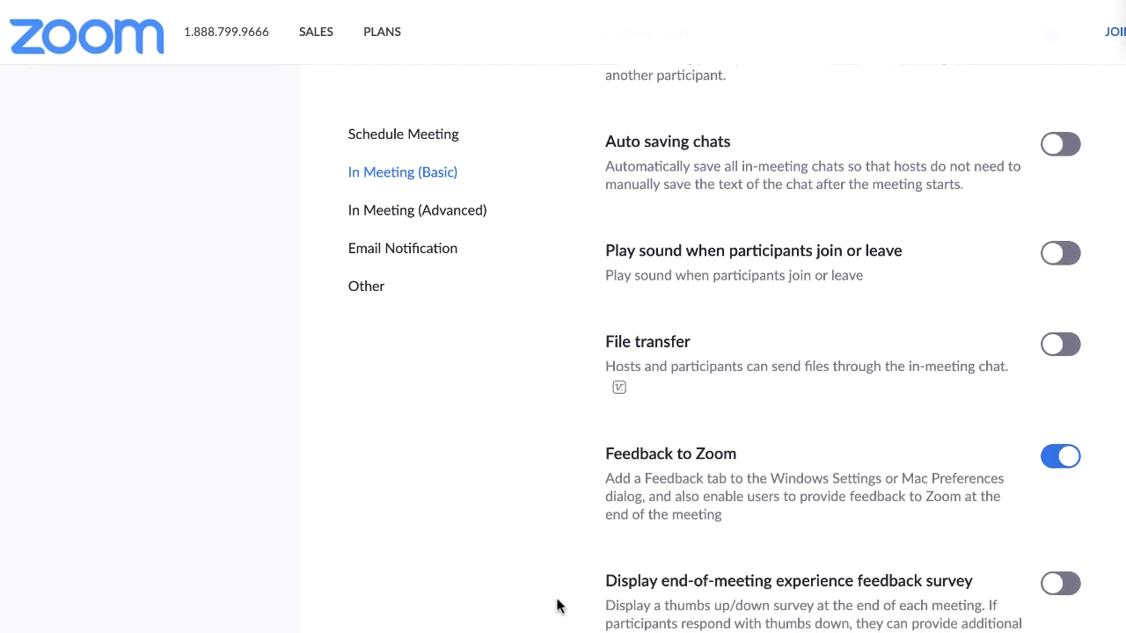
{"action": "scroll", "coordinate": [557, 605], "scroll_direction": "down", "scroll_amount": 3}
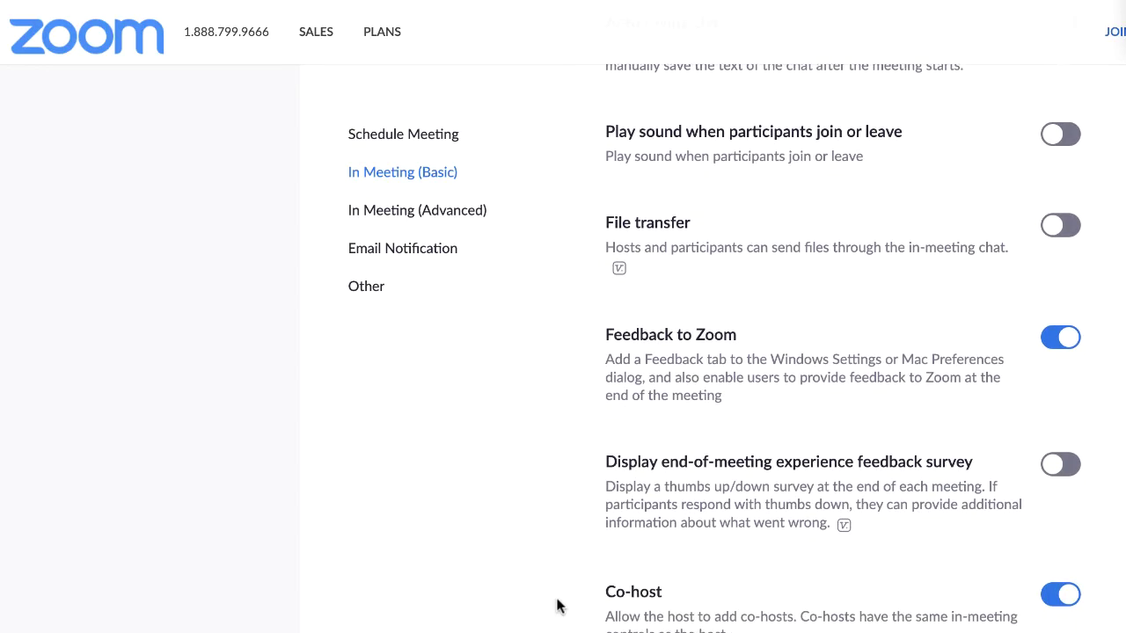
{"action": "scroll", "coordinate": [557, 605], "scroll_direction": "down", "scroll_amount": 4}
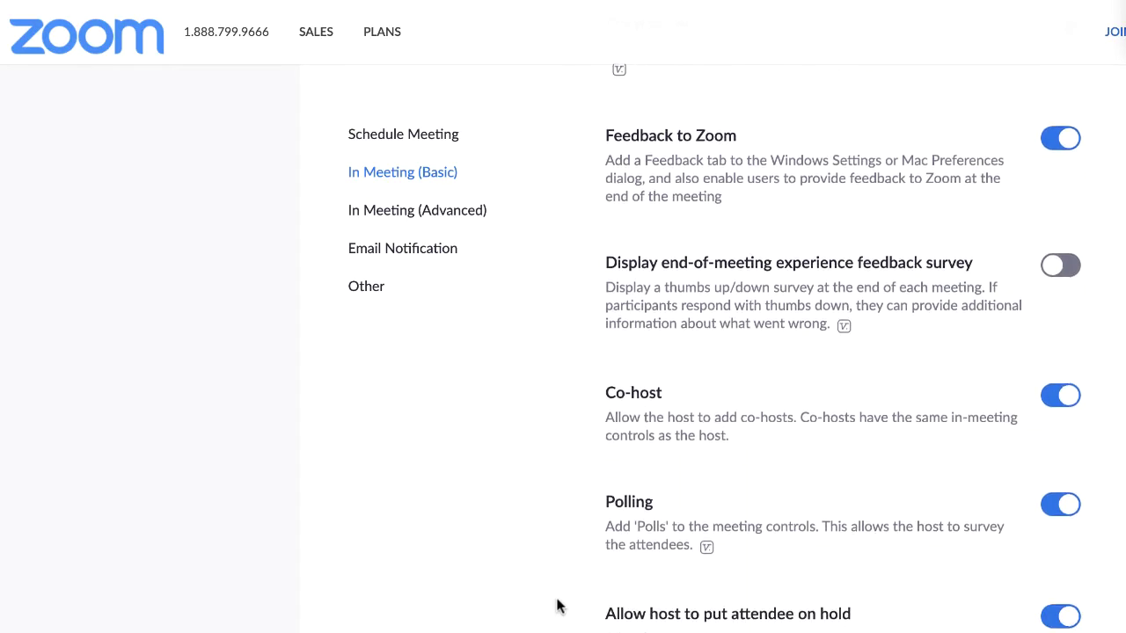
{"action": "scroll", "coordinate": [557, 605], "scroll_direction": "down", "scroll_amount": 4}
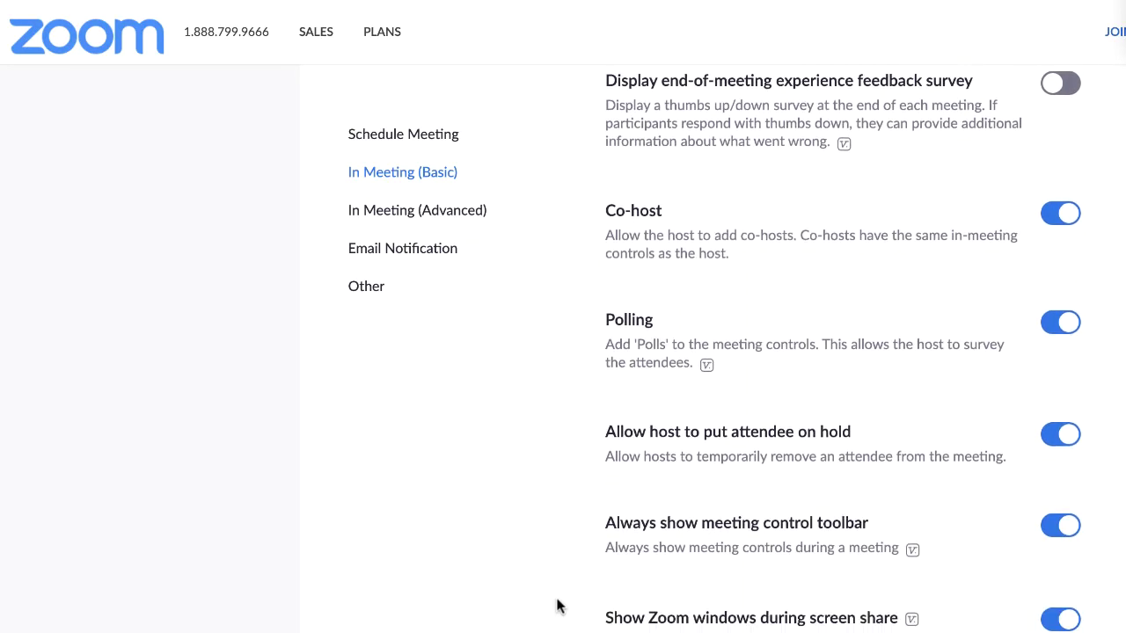
Step: Examine the attendee hold, meeting control toolbar and screen sharing settings, including who can share and disabling desktop share for users
{"action": "scroll", "coordinate": [557, 605], "scroll_direction": "down", "scroll_amount": 1}
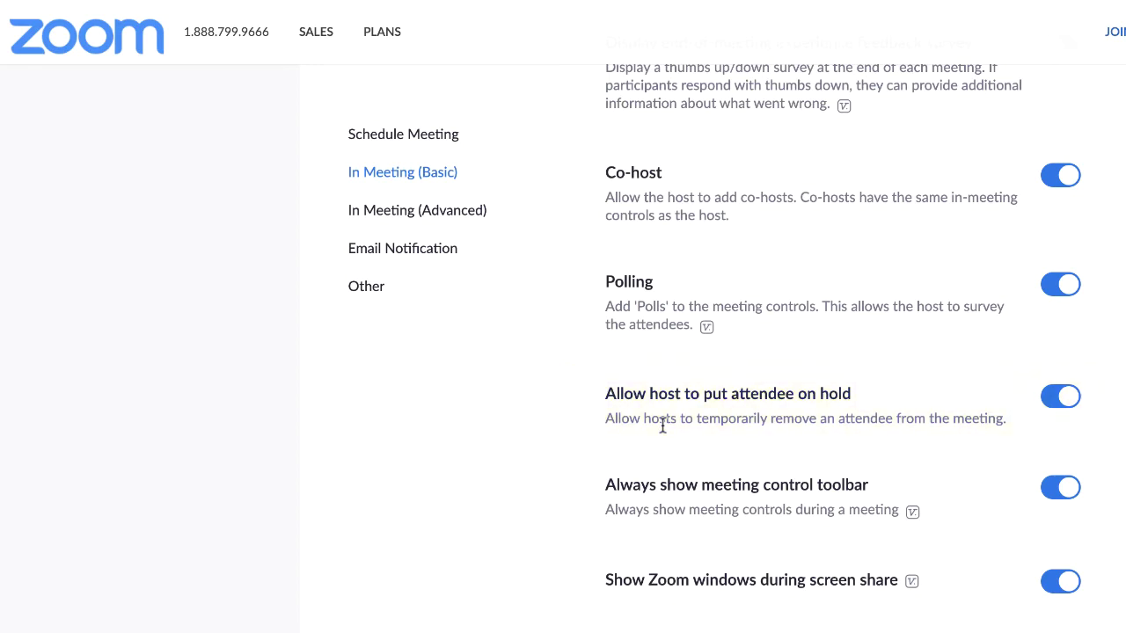
{"action": "scroll", "coordinate": [548, 580], "scroll_direction": "down", "scroll_amount": 3}
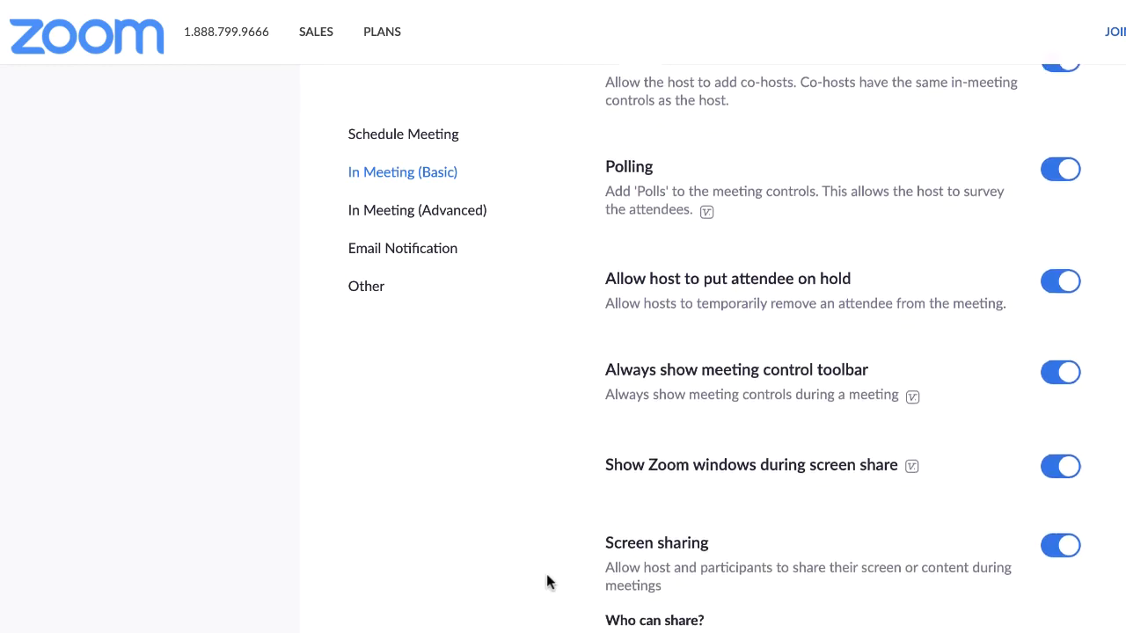
{"action": "scroll", "coordinate": [547, 581], "scroll_direction": "down", "scroll_amount": 3}
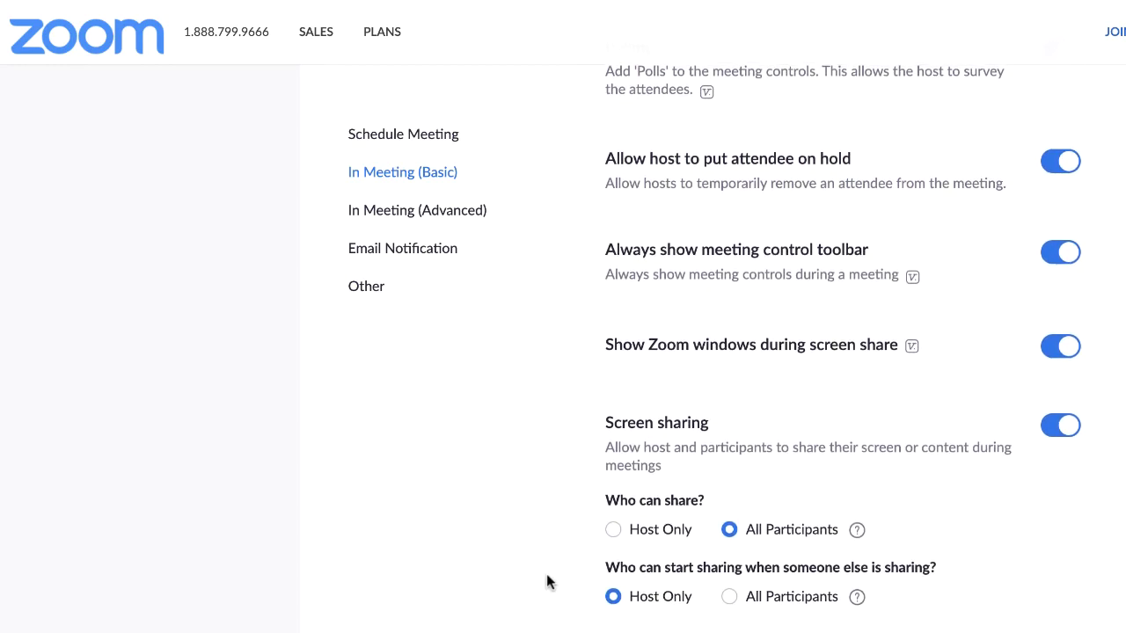
{"action": "scroll", "coordinate": [546, 574], "scroll_direction": "down", "scroll_amount": 1}
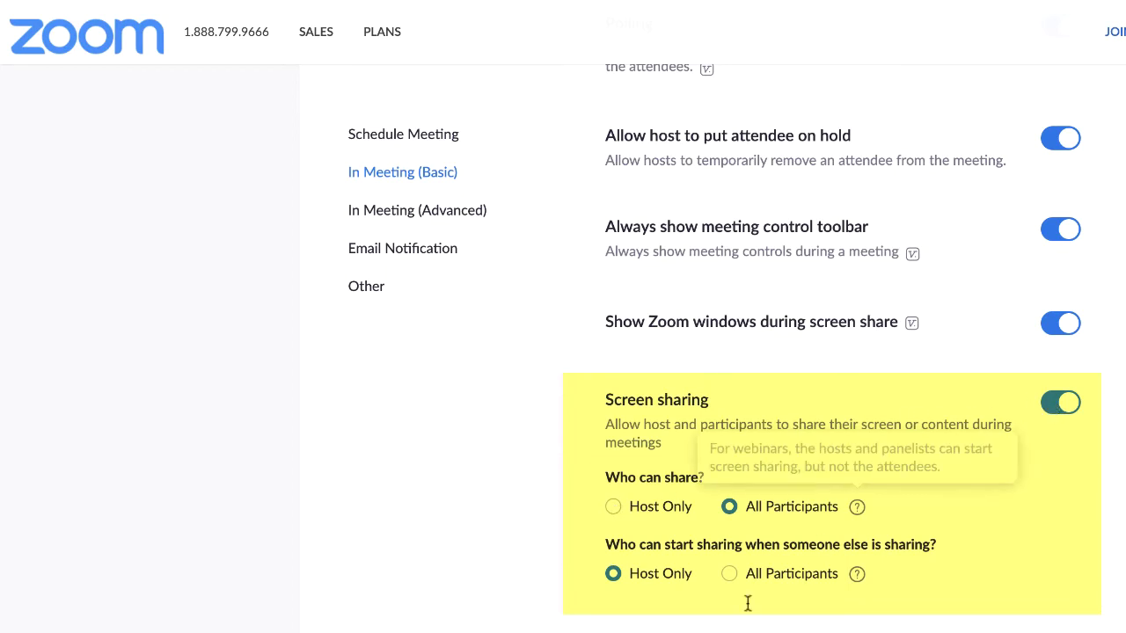
{"action": "scroll", "coordinate": [844, 348], "scroll_direction": "down", "scroll_amount": 2}
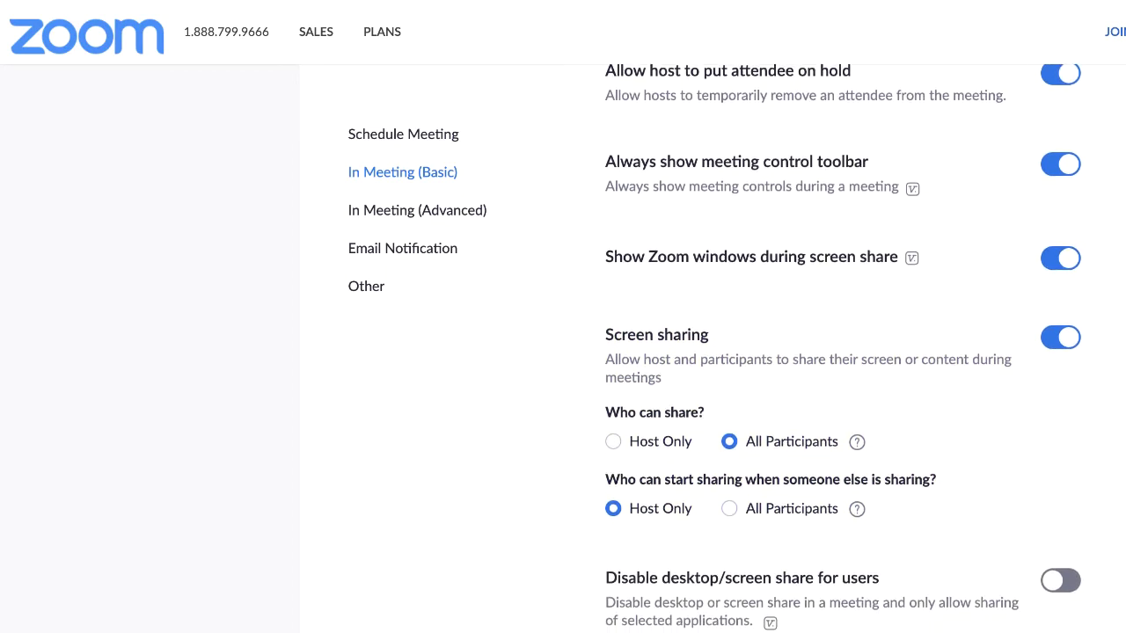
{"action": "scroll", "coordinate": [722, 444], "scroll_direction": "down", "scroll_amount": 1}
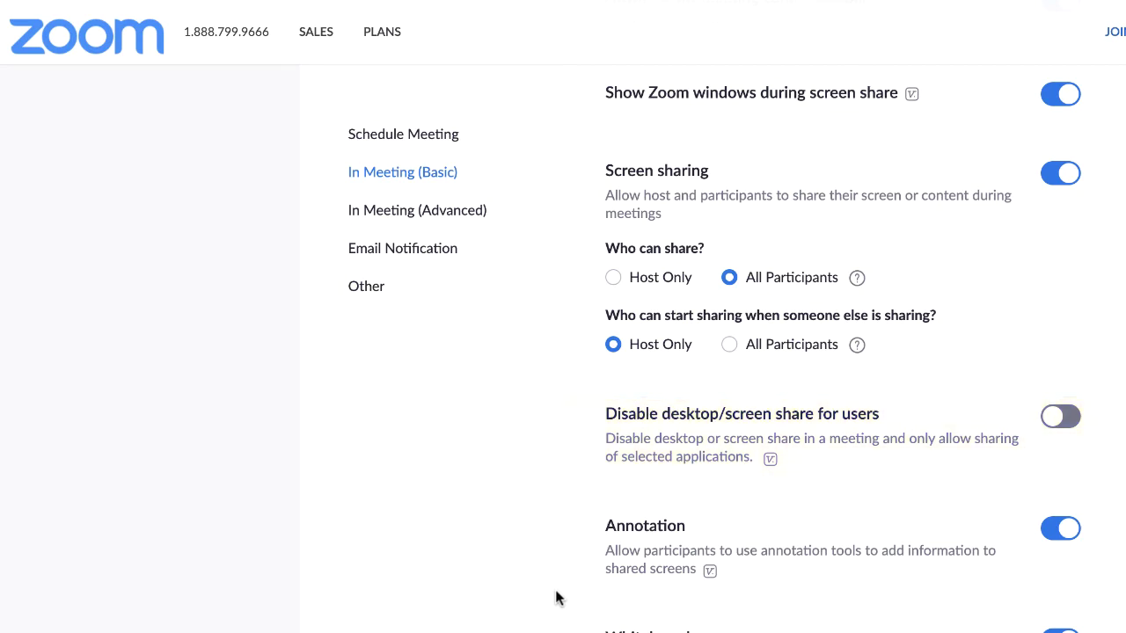
{"action": "scroll", "coordinate": [556, 598], "scroll_direction": "down", "scroll_amount": 2}
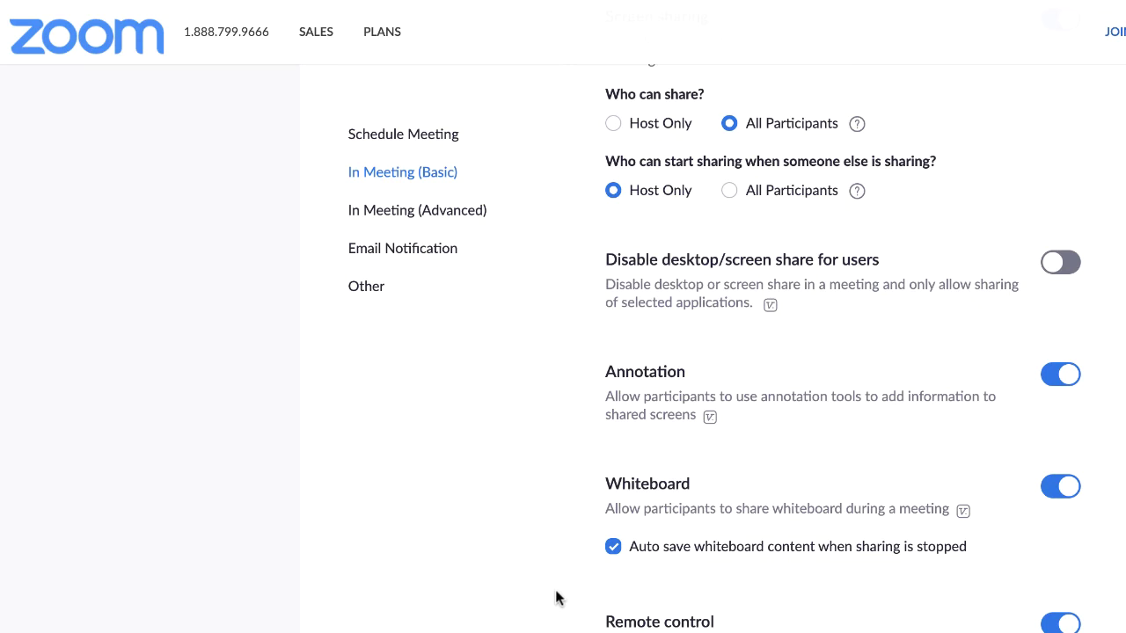
Step: Review the annotation, whiteboard, remote control, nonverbal feedback and rejoin settings, plus the breakout room, remote support and closed captioning options
{"action": "scroll", "coordinate": [556, 599], "scroll_direction": "down", "scroll_amount": 4}
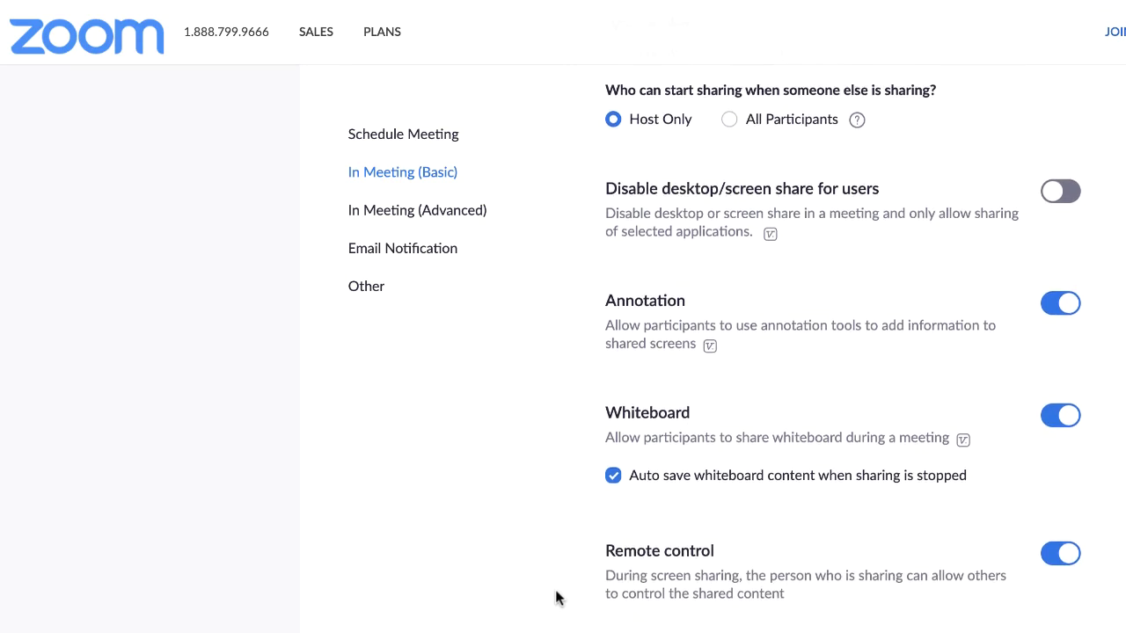
{"action": "scroll", "coordinate": [556, 598], "scroll_direction": "down", "scroll_amount": 3}
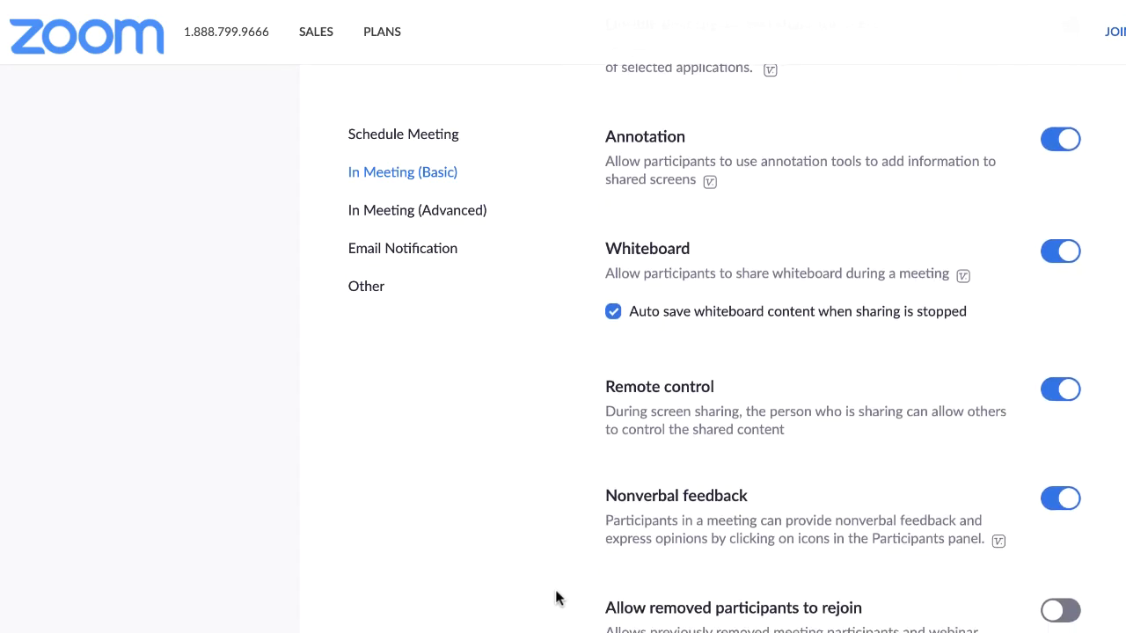
{"action": "scroll", "coordinate": [556, 599], "scroll_direction": "down", "scroll_amount": 1}
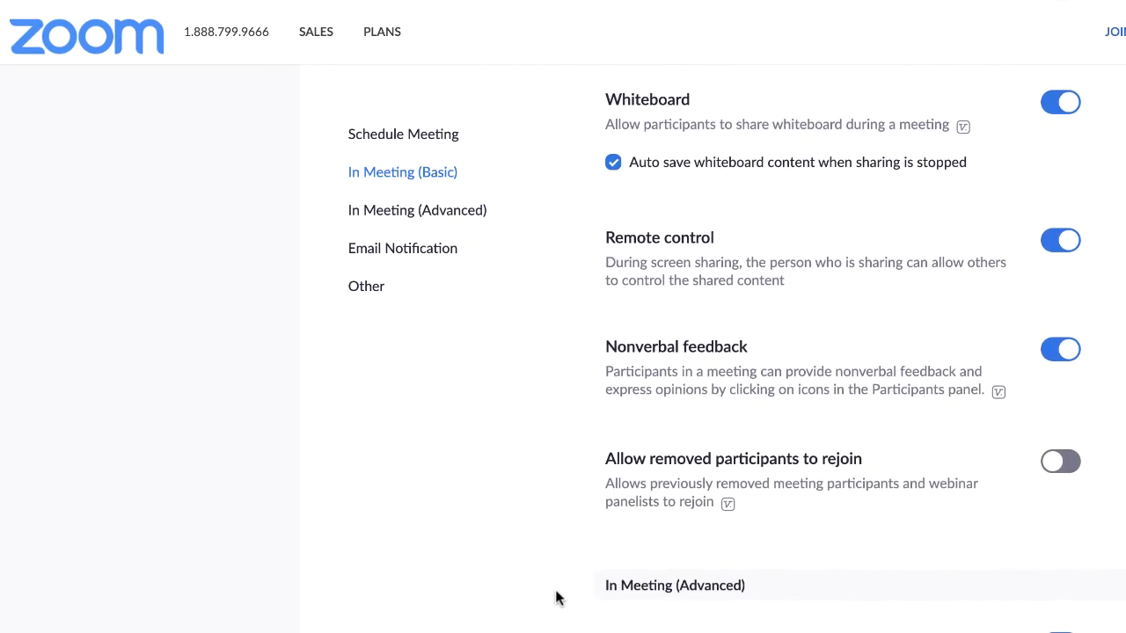
{"action": "scroll", "coordinate": [556, 598], "scroll_direction": "down", "scroll_amount": 2}
{"action": "scroll", "coordinate": [556, 598], "scroll_direction": "down", "scroll_amount": 4}
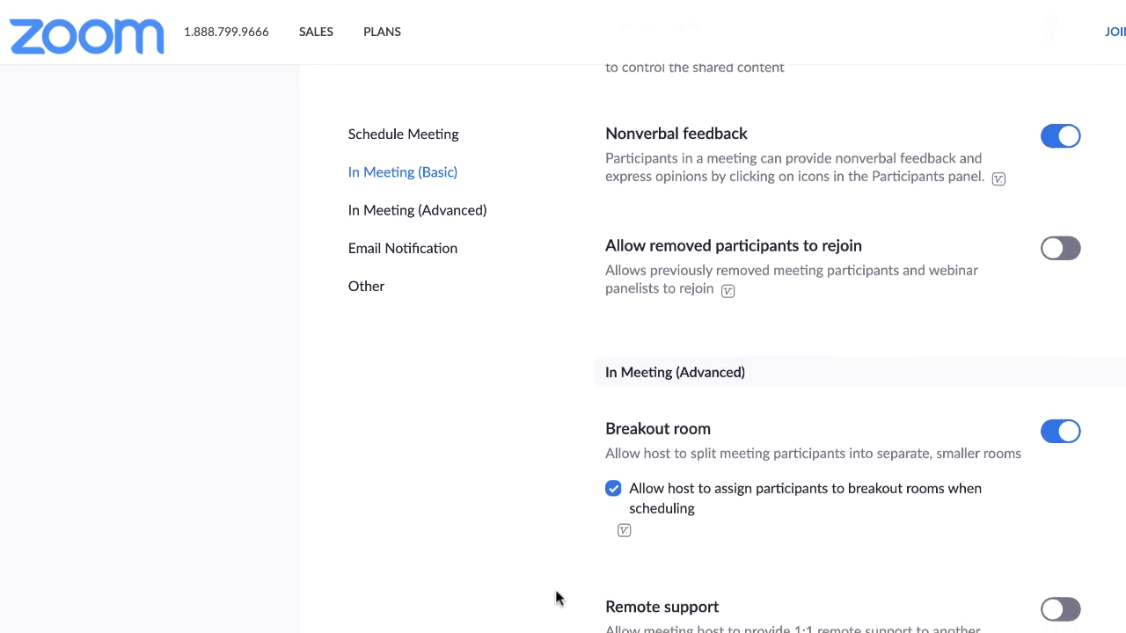
{"action": "scroll", "coordinate": [556, 598], "scroll_direction": "down", "scroll_amount": 3}
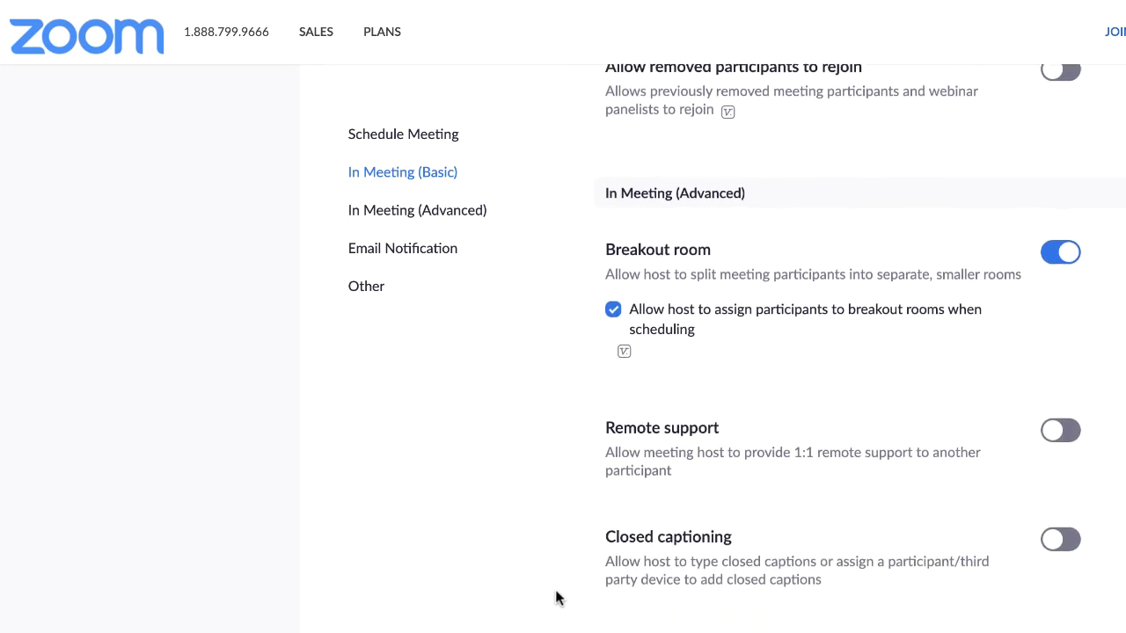
{"action": "scroll", "coordinate": [556, 598], "scroll_direction": "down", "scroll_amount": 1}
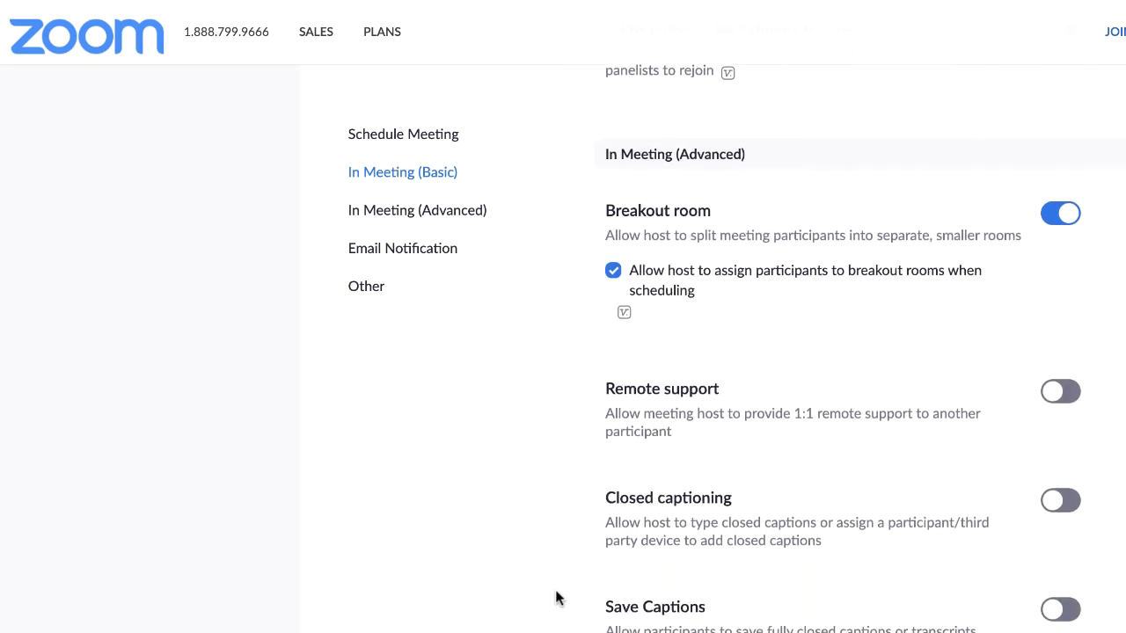